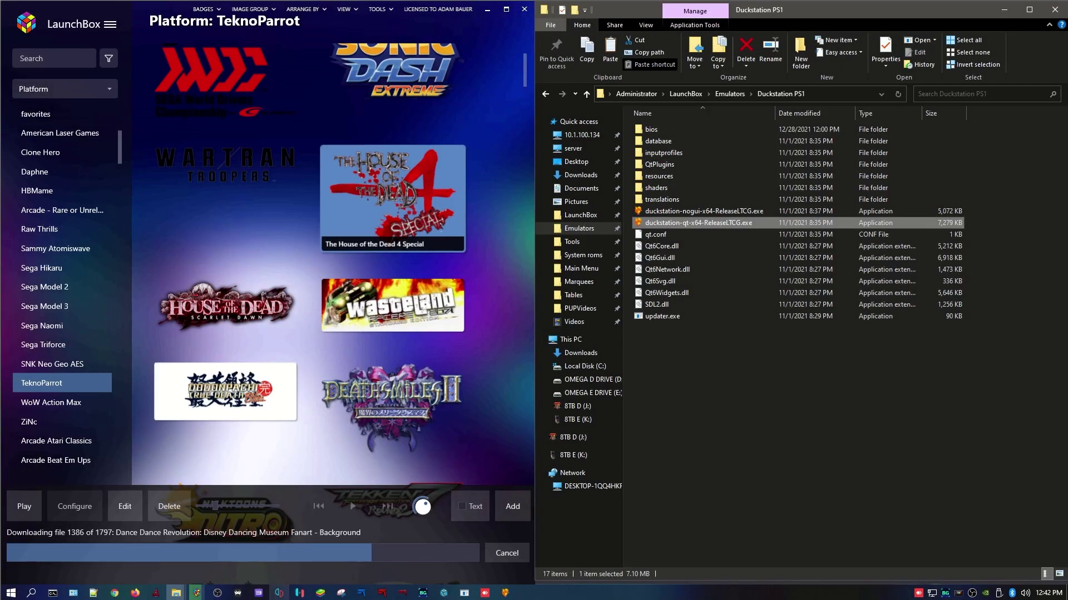
Open the UserProfiles folder inside the TeknoParrot emulator folder in File Explorer
{"action": "left_click", "coordinate": [156, 593]}
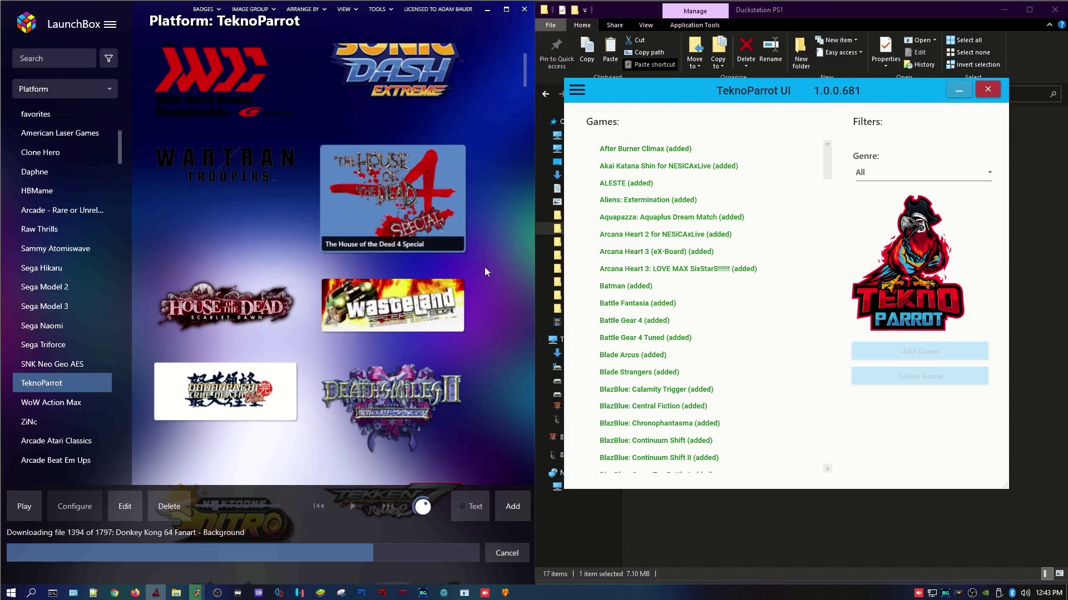
{"action": "left_click", "coordinate": [832, 14]}
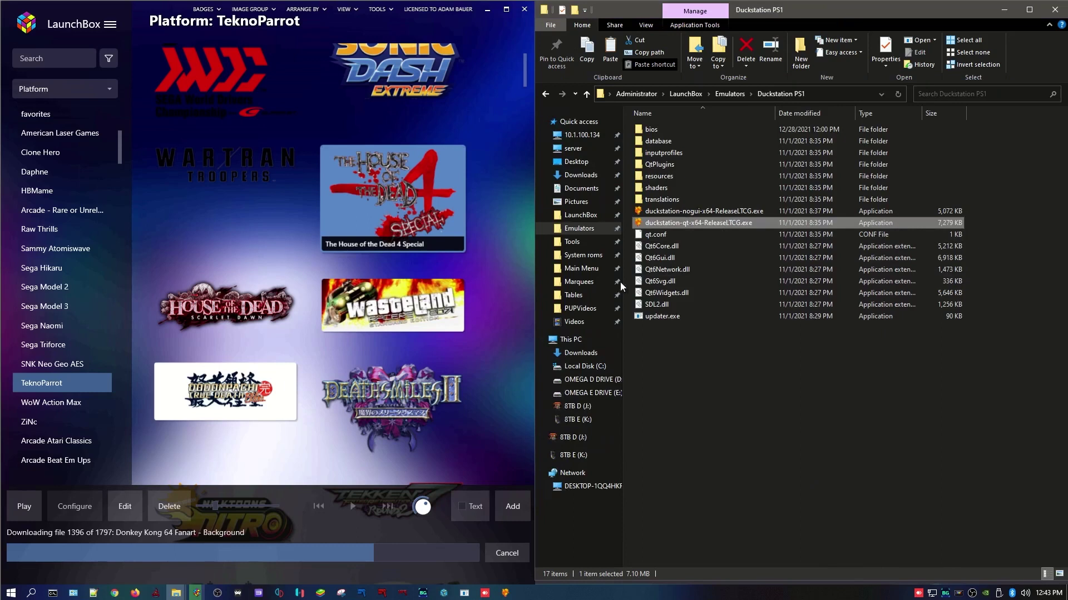
{"action": "left_click", "coordinate": [581, 233]}
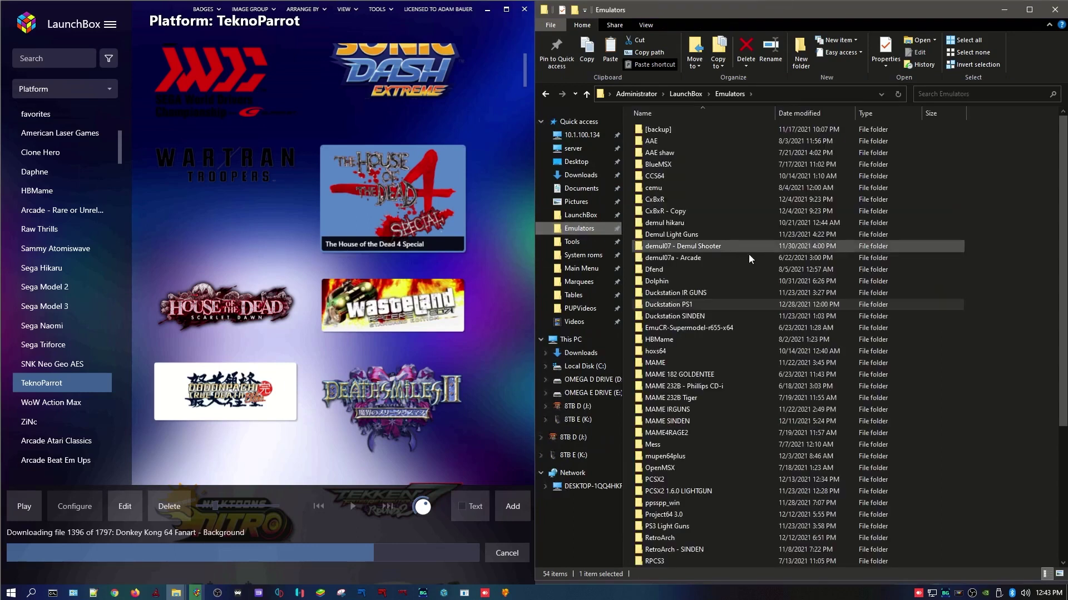
{"action": "key", "text": "t"}
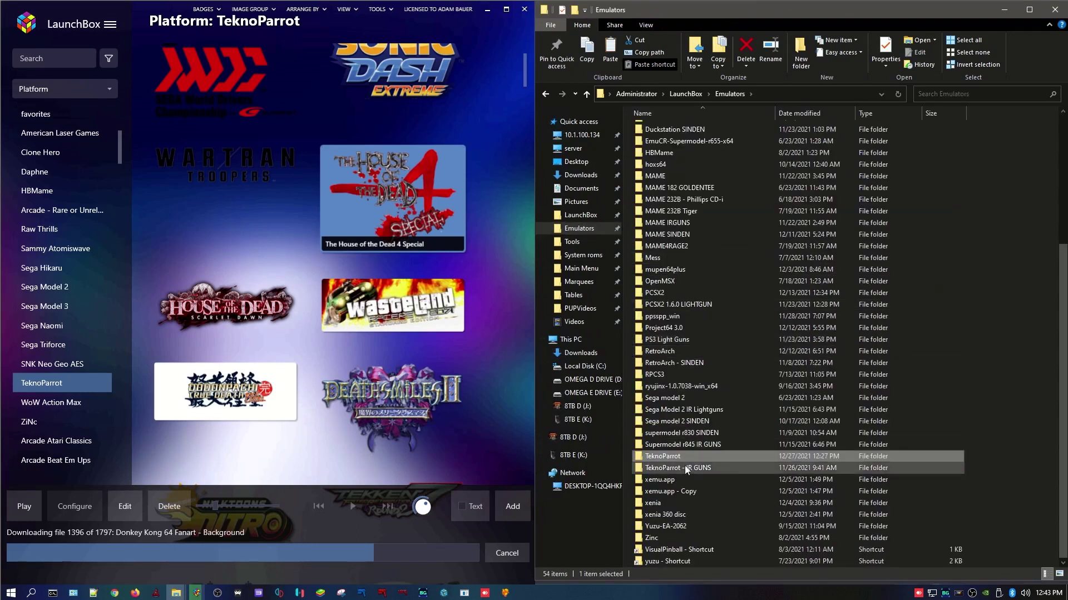
{"action": "double_click", "coordinate": [675, 457]}
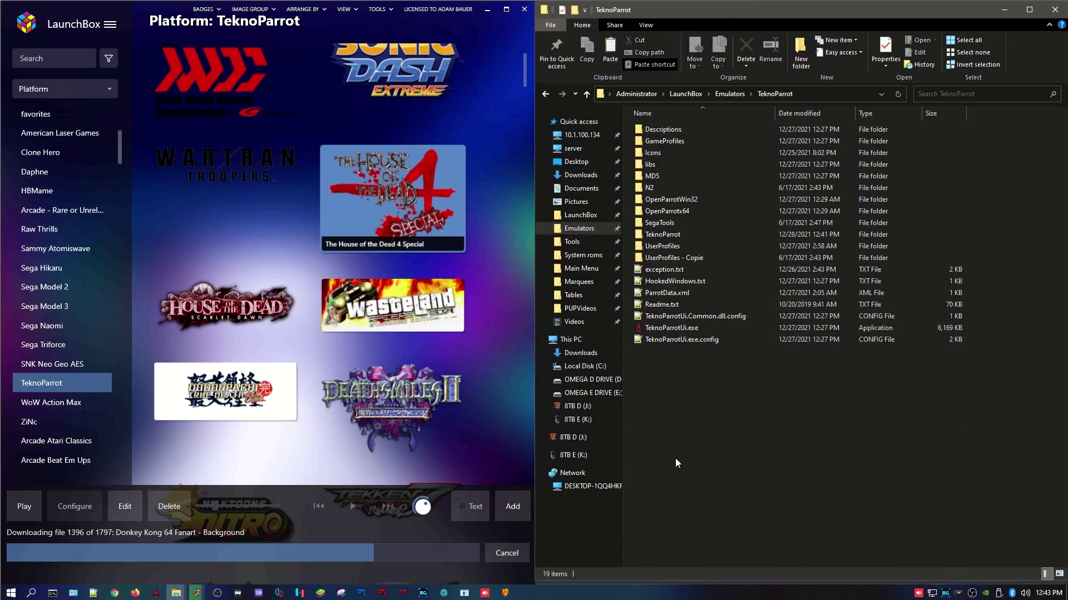
{"action": "double_click", "coordinate": [694, 246]}
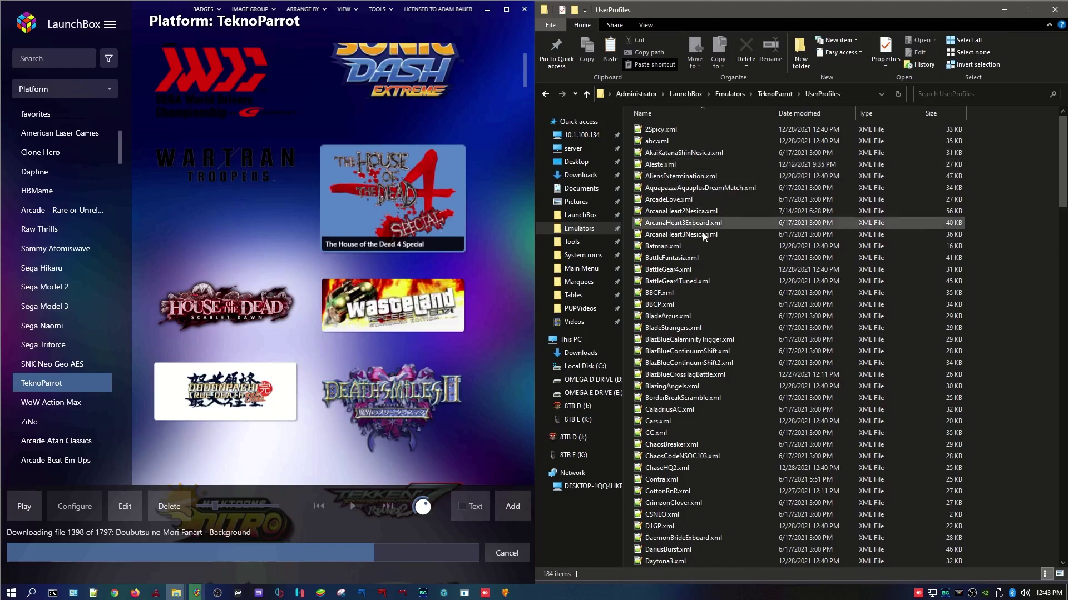
Start importing Batman.xml into LaunchBox as a ROM file, using TeknoParrot as both platform and emulator
{"action": "left_click", "coordinate": [667, 246]}
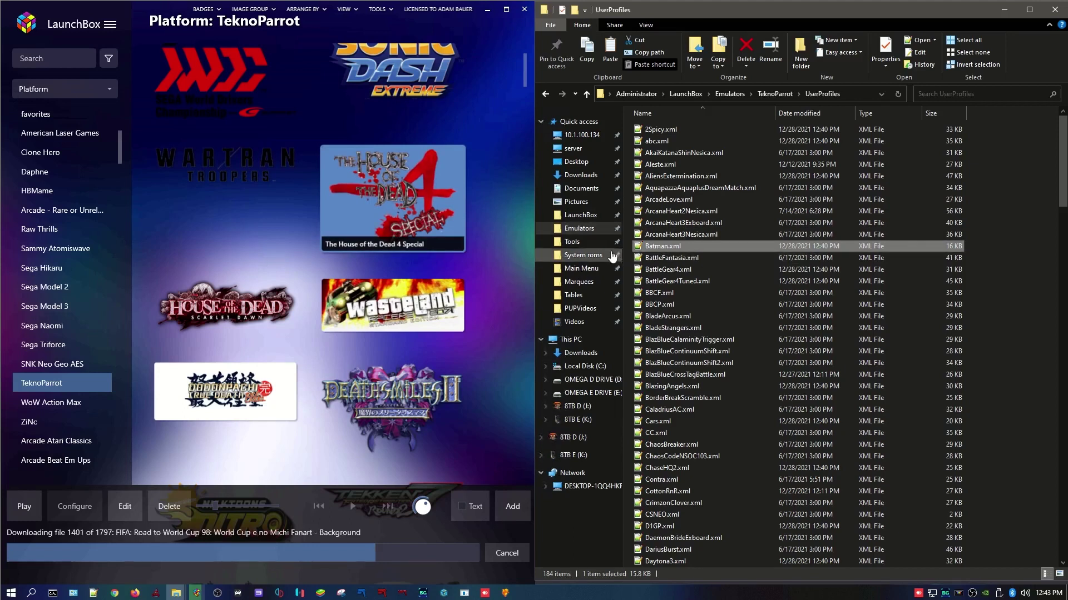
{"action": "left_click_drag", "start_coordinate": [493, 228], "coordinate": [494, 228]}
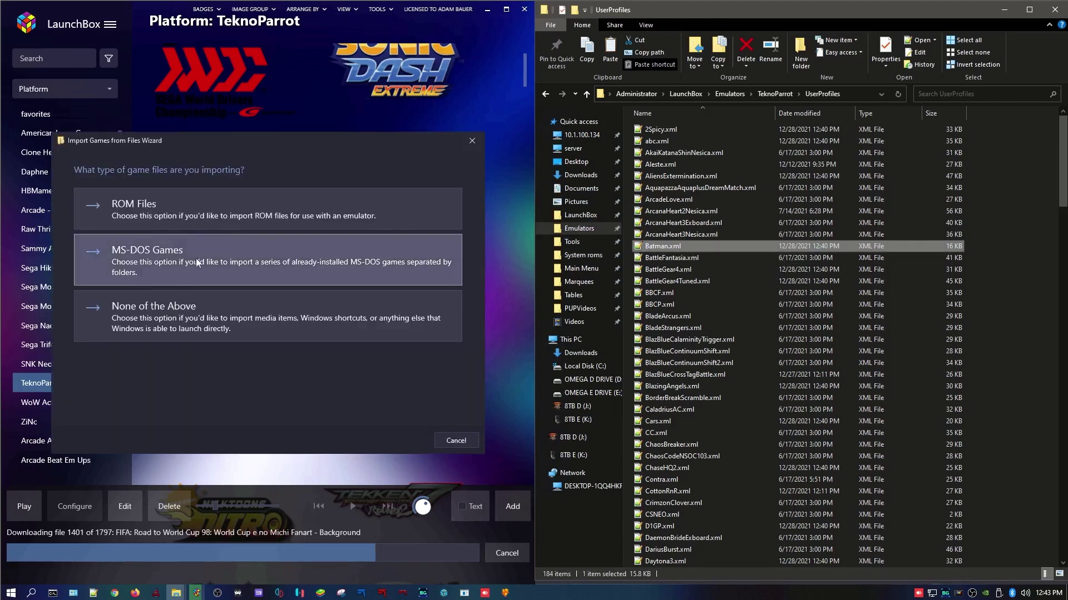
{"action": "left_click", "coordinate": [202, 205]}
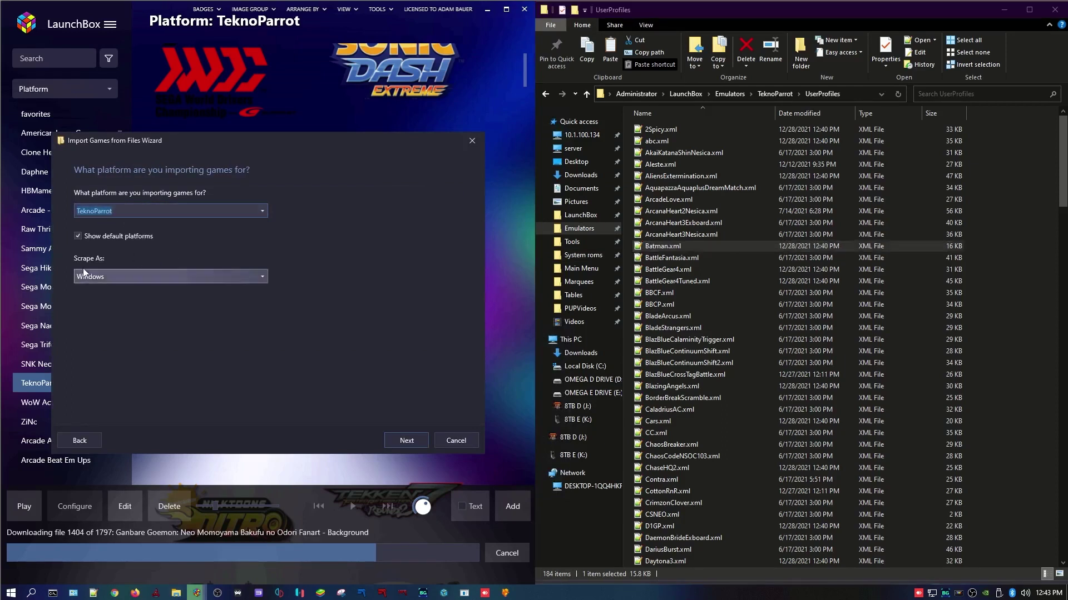
{"action": "left_click", "coordinate": [406, 442]}
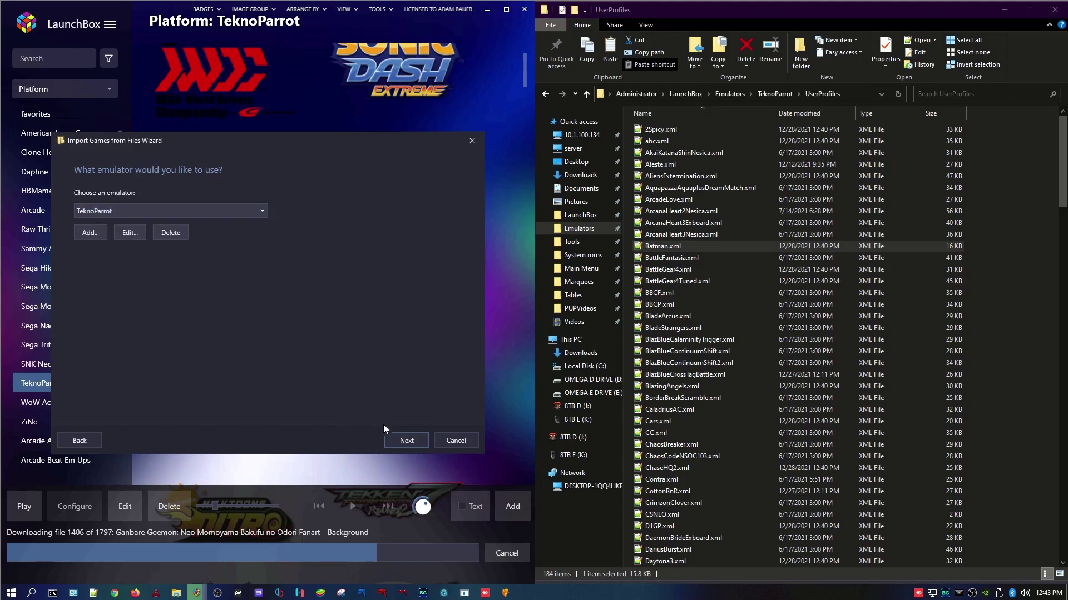
{"action": "left_click", "coordinate": [392, 437]}
{"action": "left_click", "coordinate": [166, 318]}
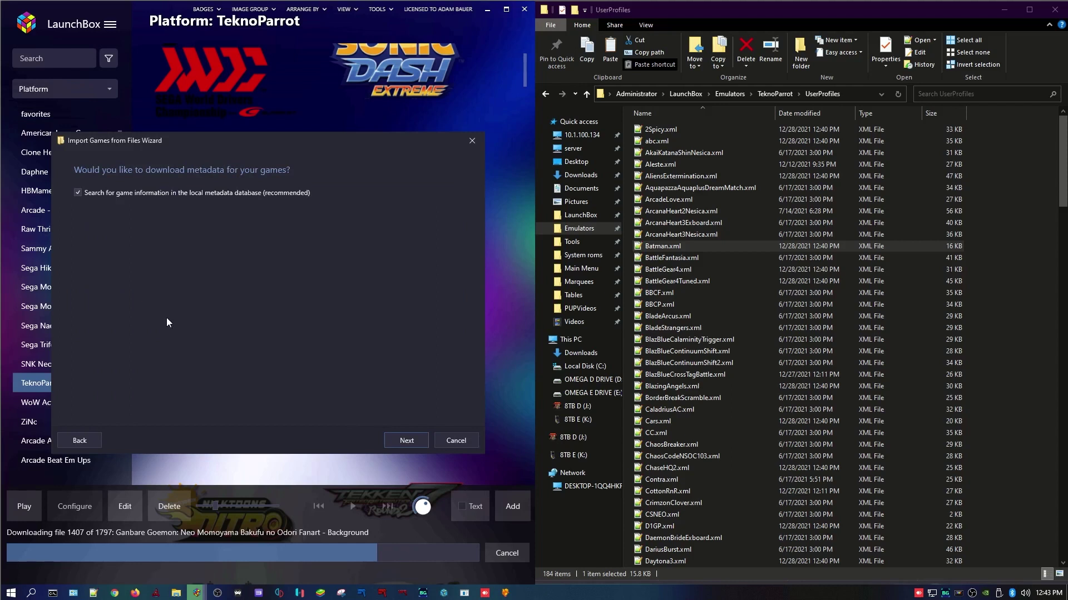
Keep the default metadata and media downloads, force importing duplicate games, and finish importing Batman
{"action": "left_click", "coordinate": [417, 441]}
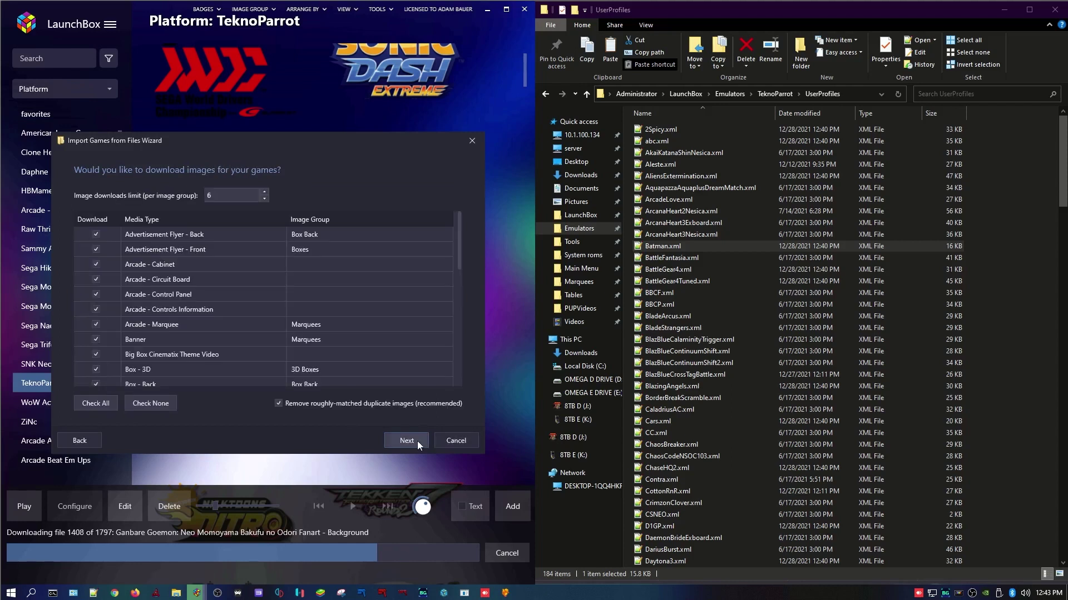
{"action": "left_click", "coordinate": [411, 439]}
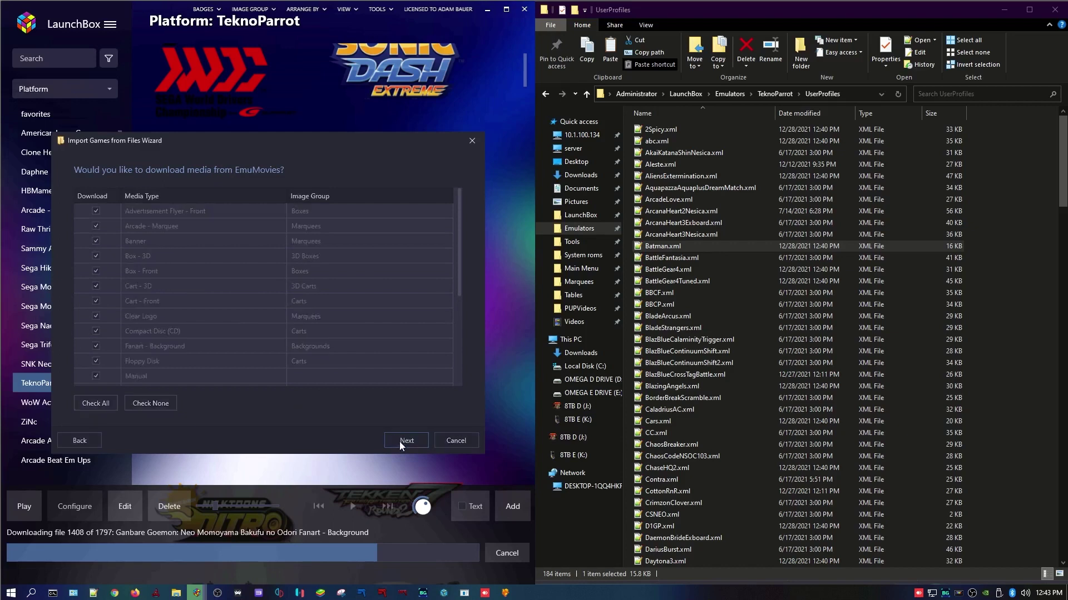
{"action": "left_click", "coordinate": [403, 439]}
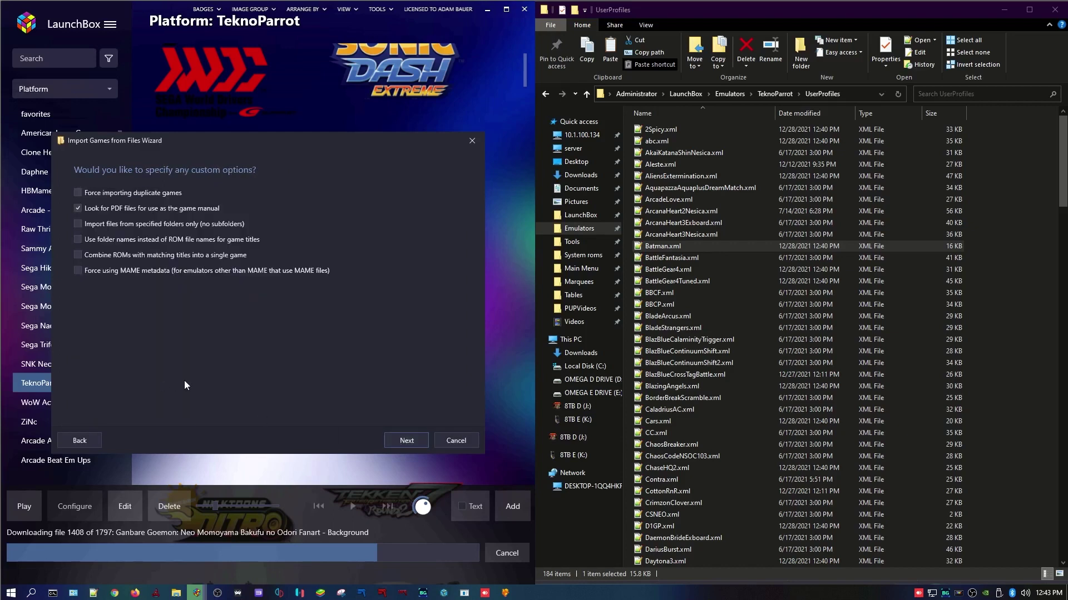
{"action": "left_click", "coordinate": [89, 193]}
{"action": "left_click", "coordinate": [408, 441]}
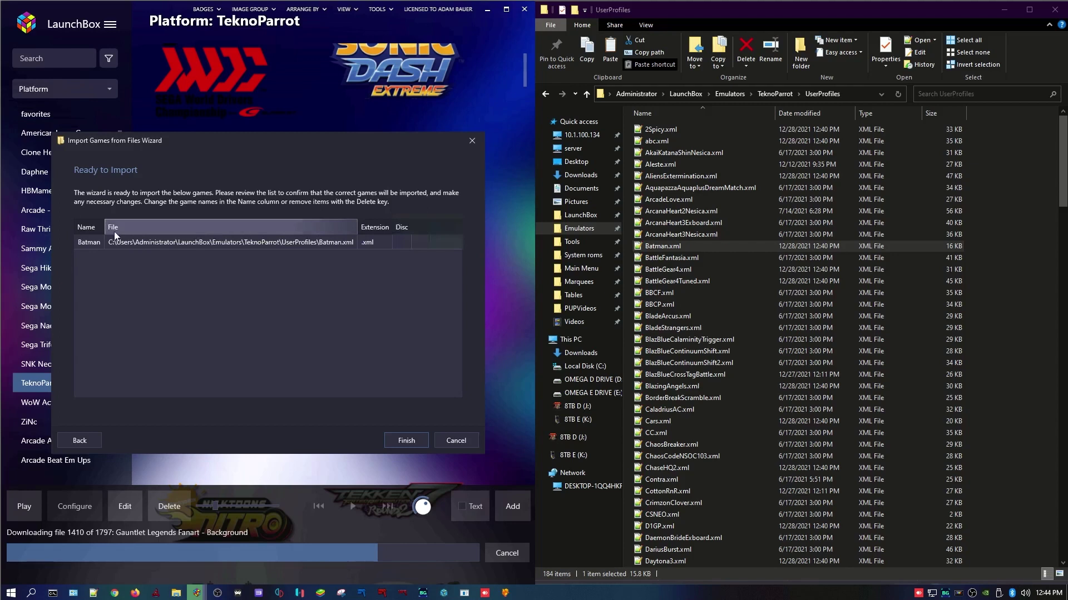
{"action": "left_click", "coordinate": [87, 242]}
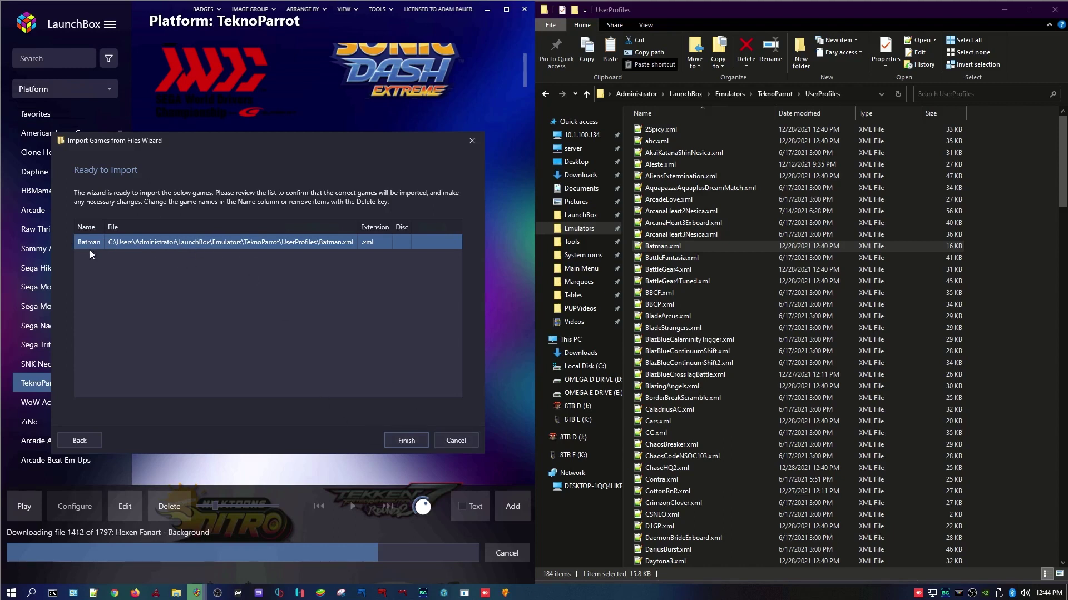
{"action": "left_click", "coordinate": [395, 439]}
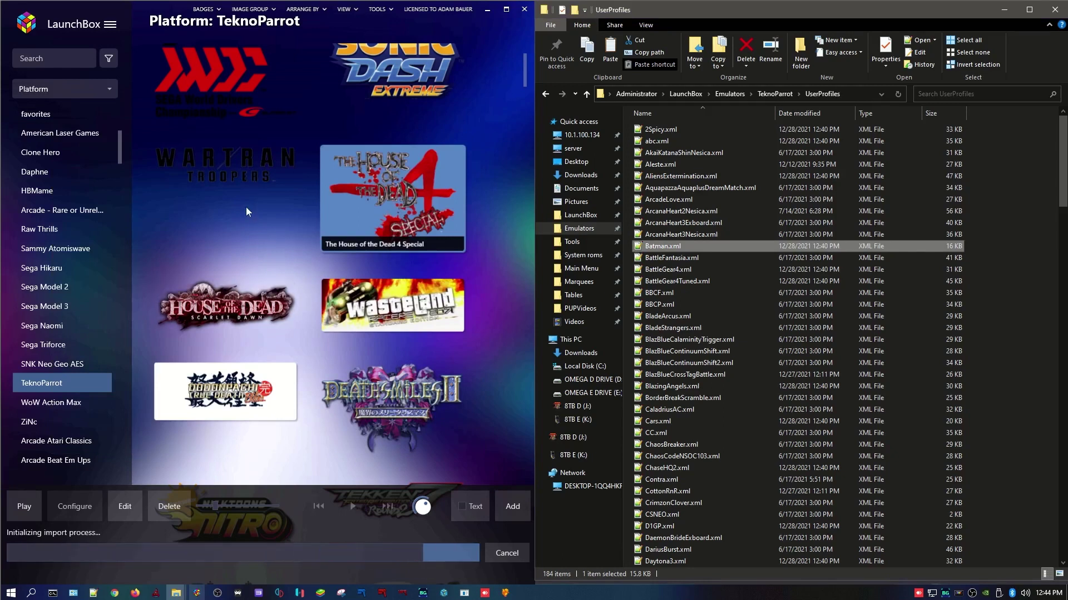
Open the metadata and media editor for the newly imported Batman Arkham City: Game of the Year Edition
{"action": "scroll", "coordinate": [348, 227], "scroll_direction": "up", "scroll_amount": 1}
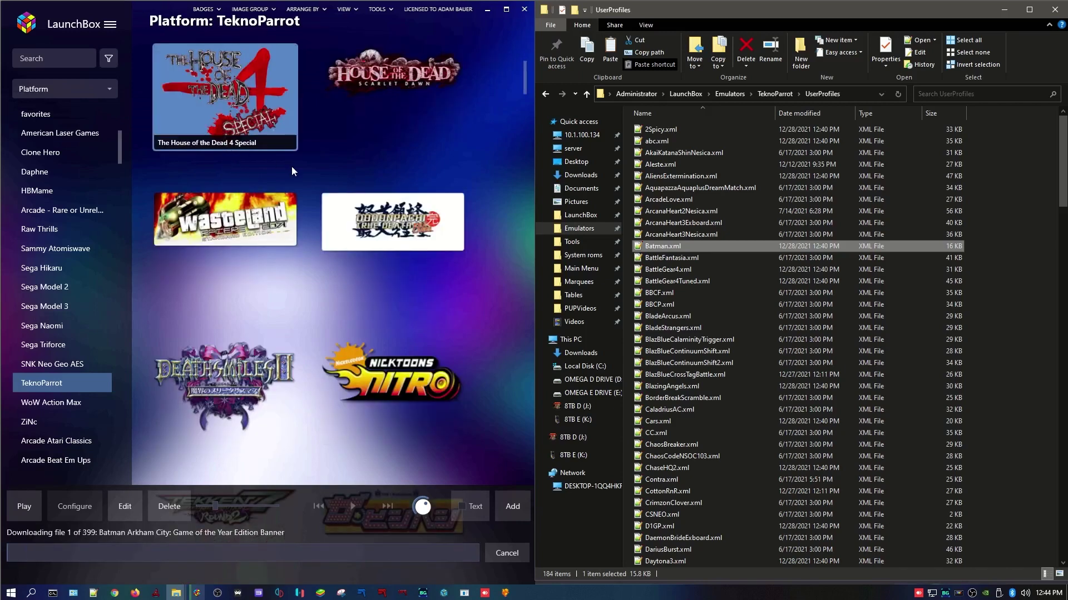
{"action": "scroll", "coordinate": [295, 169], "scroll_direction": "up", "scroll_amount": 5}
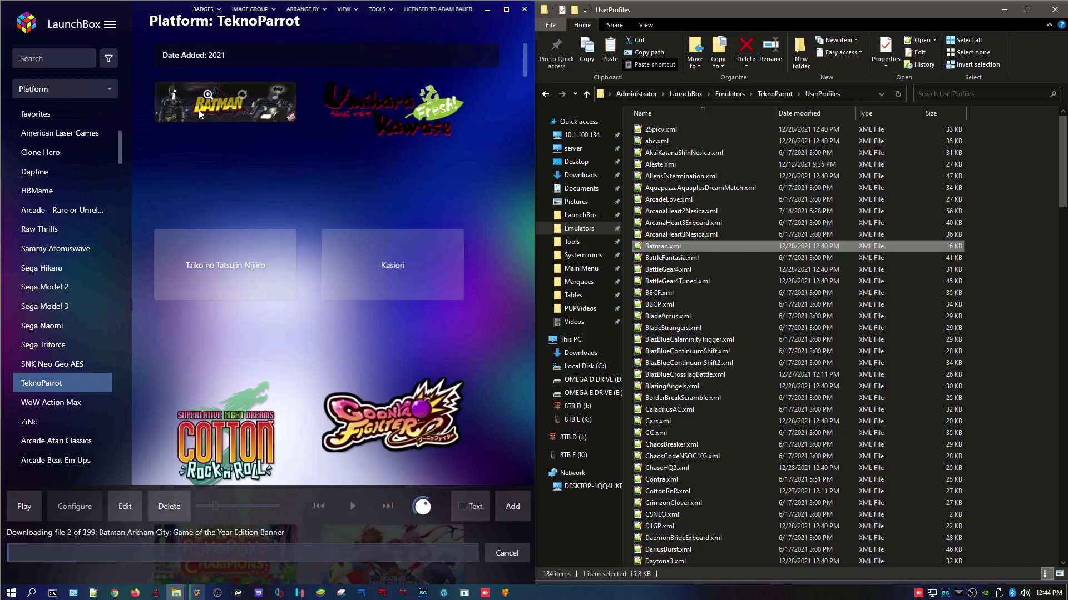
{"action": "left_click", "coordinate": [226, 123]}
{"action": "mouse_move", "coordinate": [262, 117]}
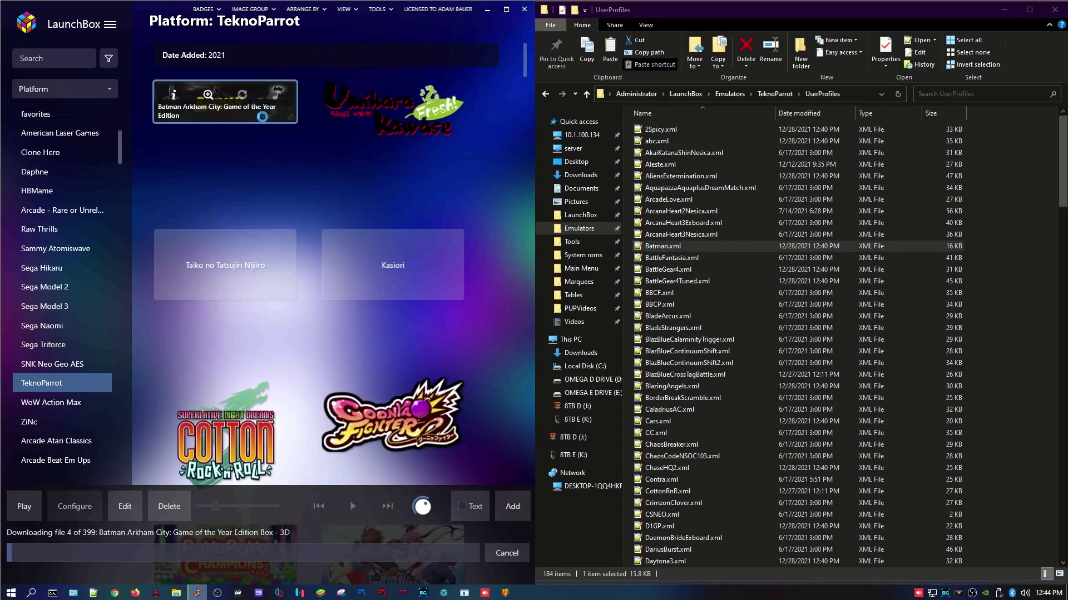
{"action": "right_click", "coordinate": [262, 117]}
{"action": "mouse_move", "coordinate": [357, 188]}
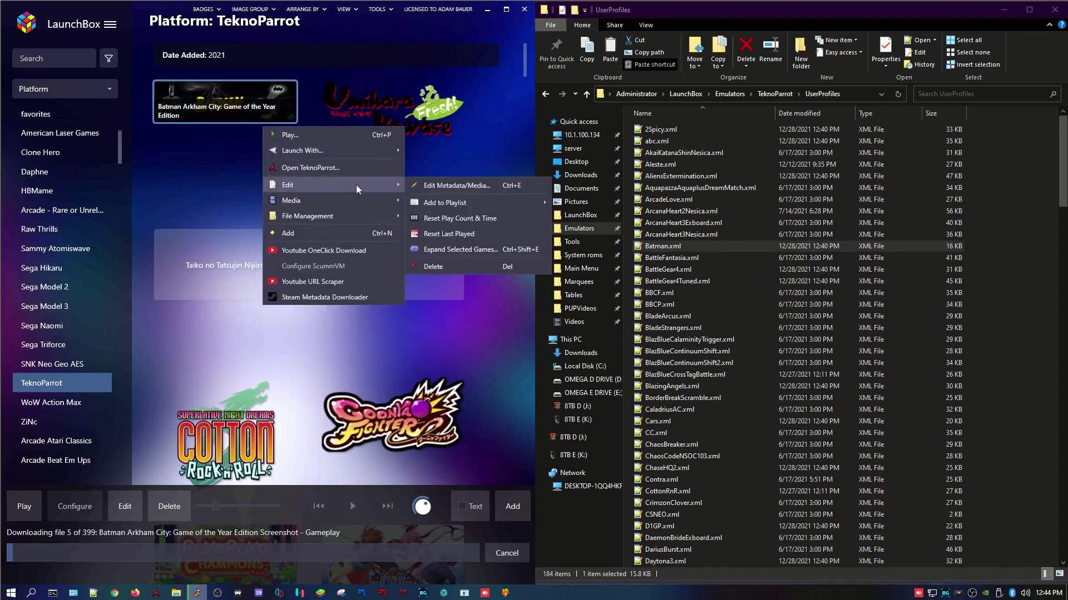
{"action": "left_click", "coordinate": [430, 187]}
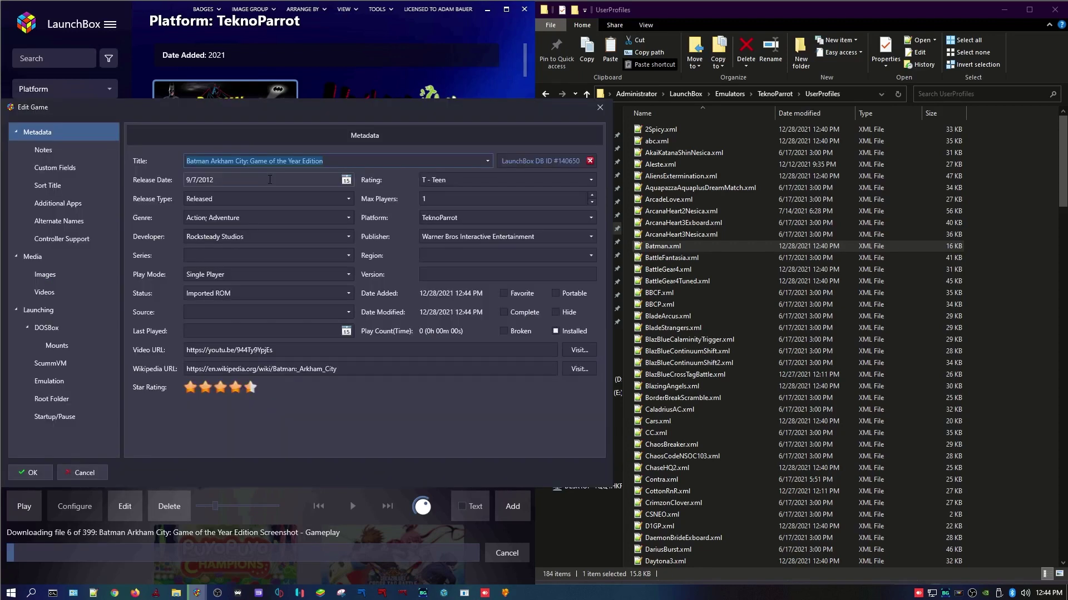
Copy the file name Batman.xml from the end of the game's ROM file path in its launching settings
{"action": "left_click", "coordinate": [67, 319]}
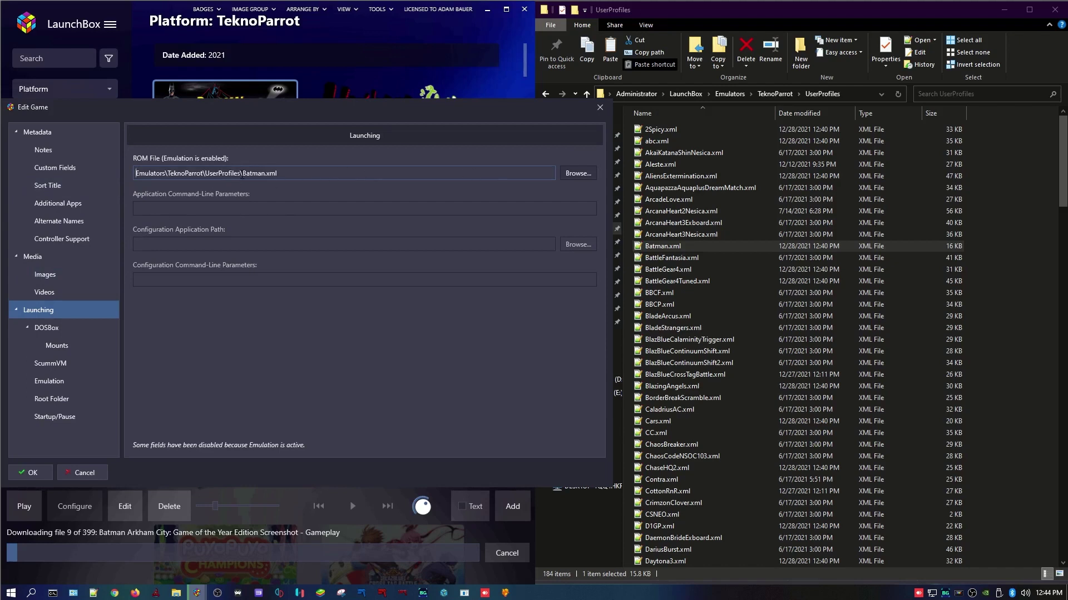
{"action": "left_click_drag", "start_coordinate": [243, 173], "coordinate": [276, 173]}
{"action": "right_click", "coordinate": [261, 173]}
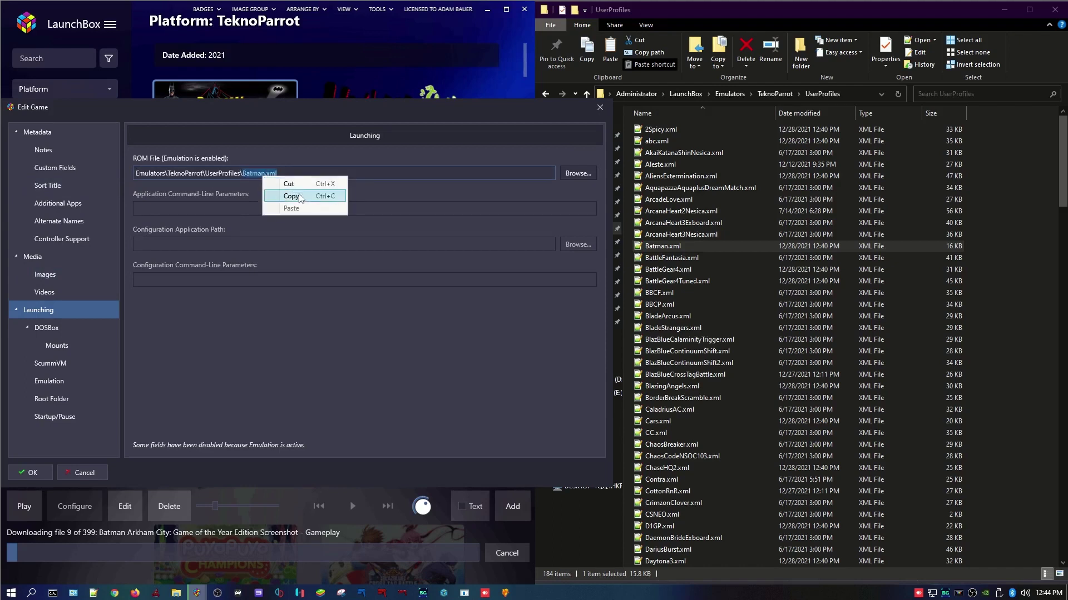
{"action": "left_click", "coordinate": [278, 190]}
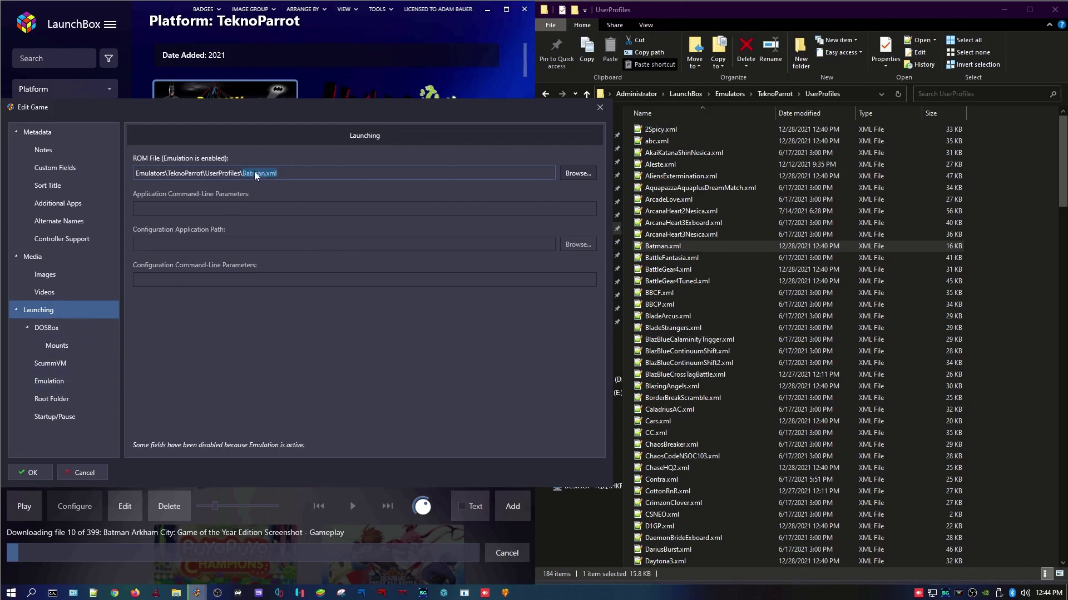
Enable custom command-line parameters in the game's emulation settings, set them to --profile=Batman.xml, and save the game
{"action": "left_click", "coordinate": [63, 383]}
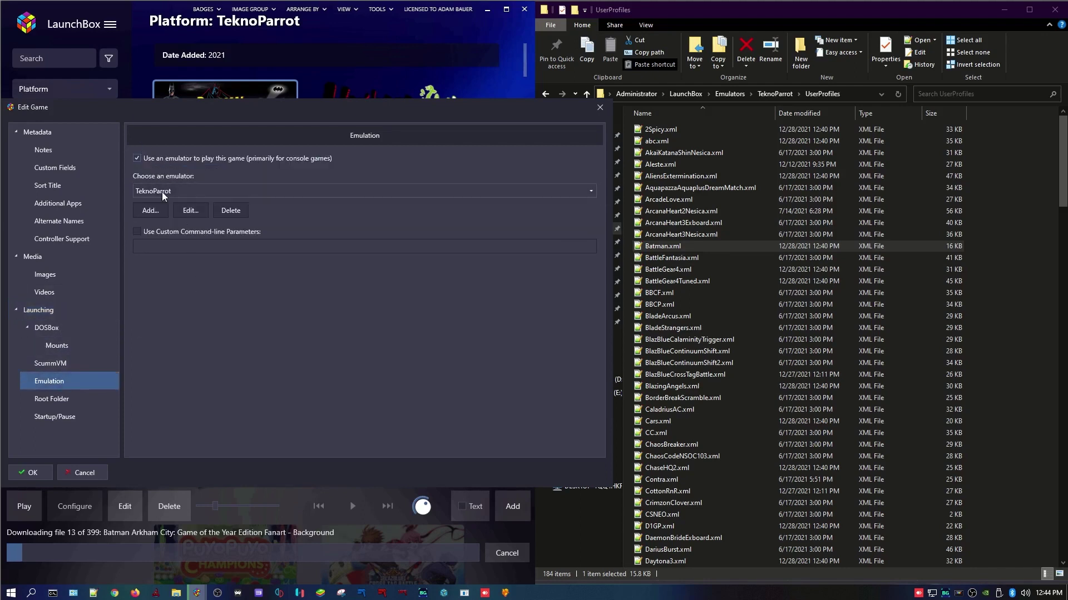
{"action": "left_click", "coordinate": [161, 232]}
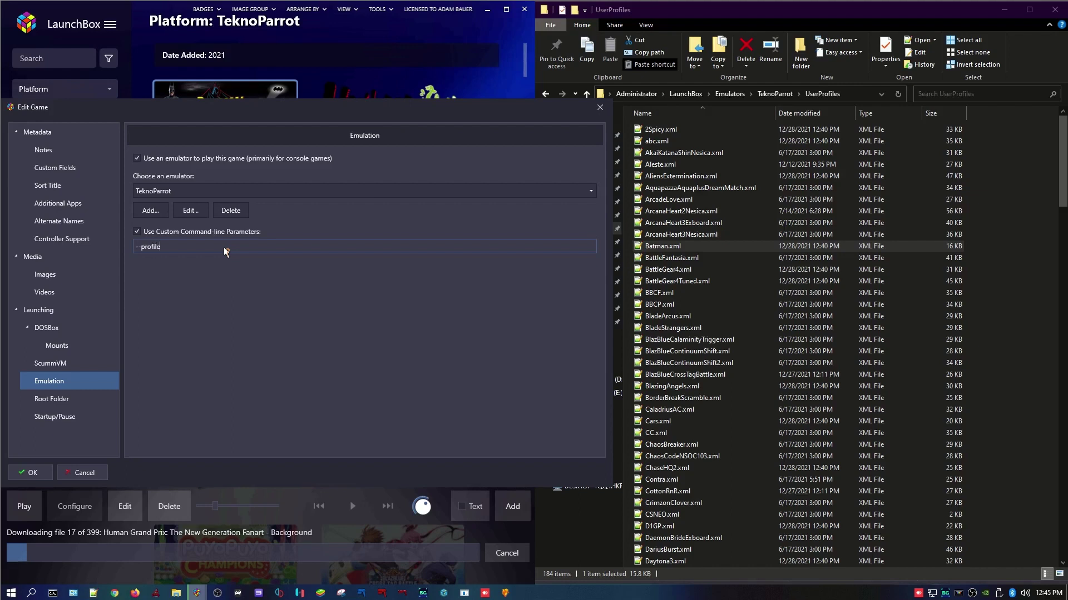
{"action": "key", "text": "BackSpace"}
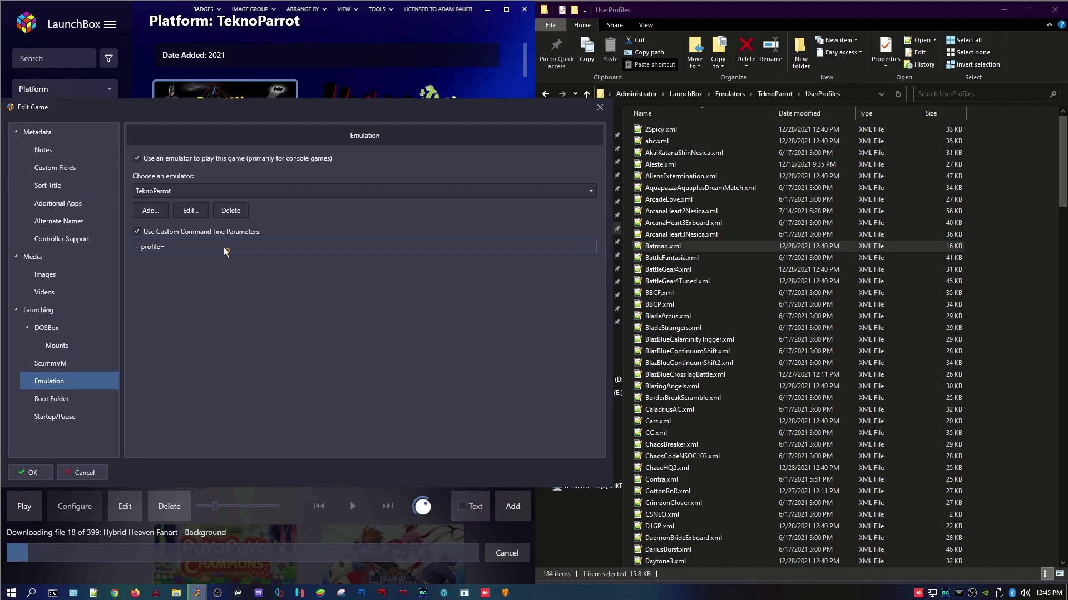
{"action": "key", "text": "ctrl+v"}
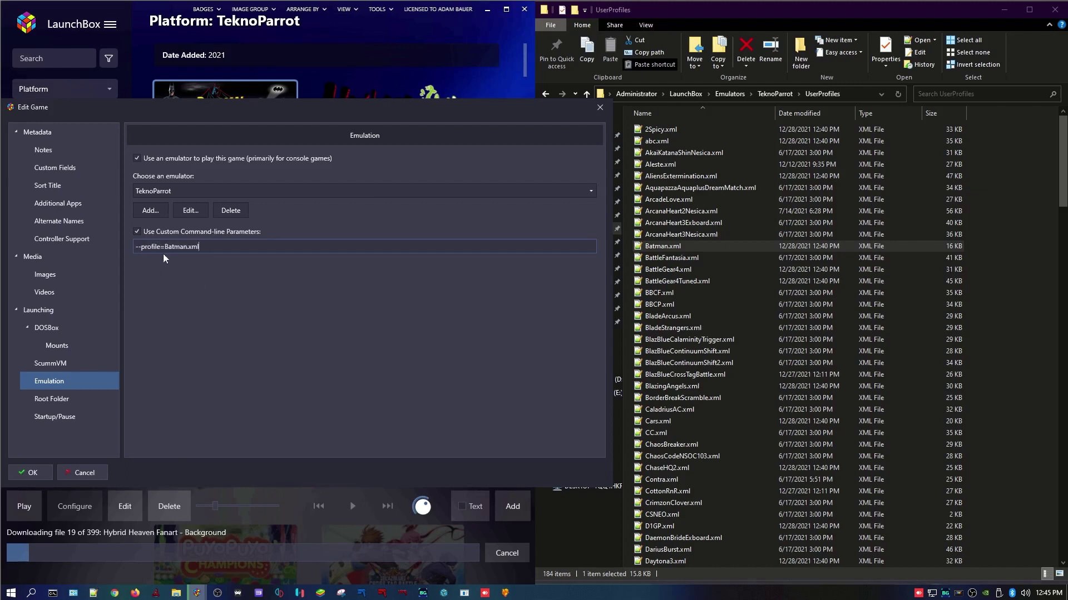
{"action": "left_click", "coordinate": [32, 476]}
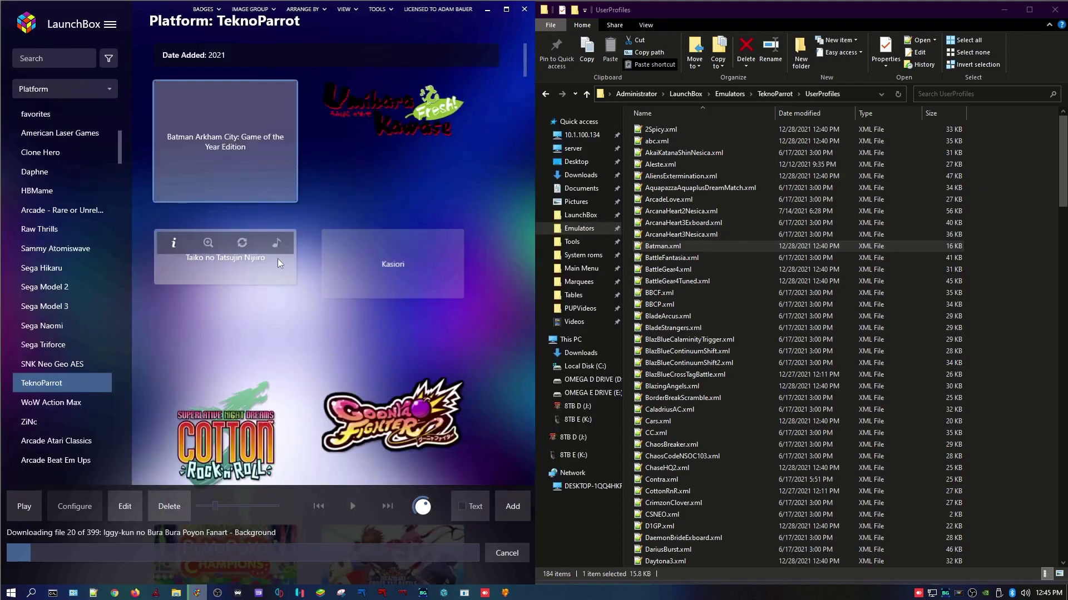
Search the TeknoParrot games for "batm" and launch Batman Arkham City: Game of the Year Edition, closing the already running TeknoParrotUI
{"action": "scroll", "coordinate": [275, 265], "scroll_direction": "down", "scroll_amount": 6}
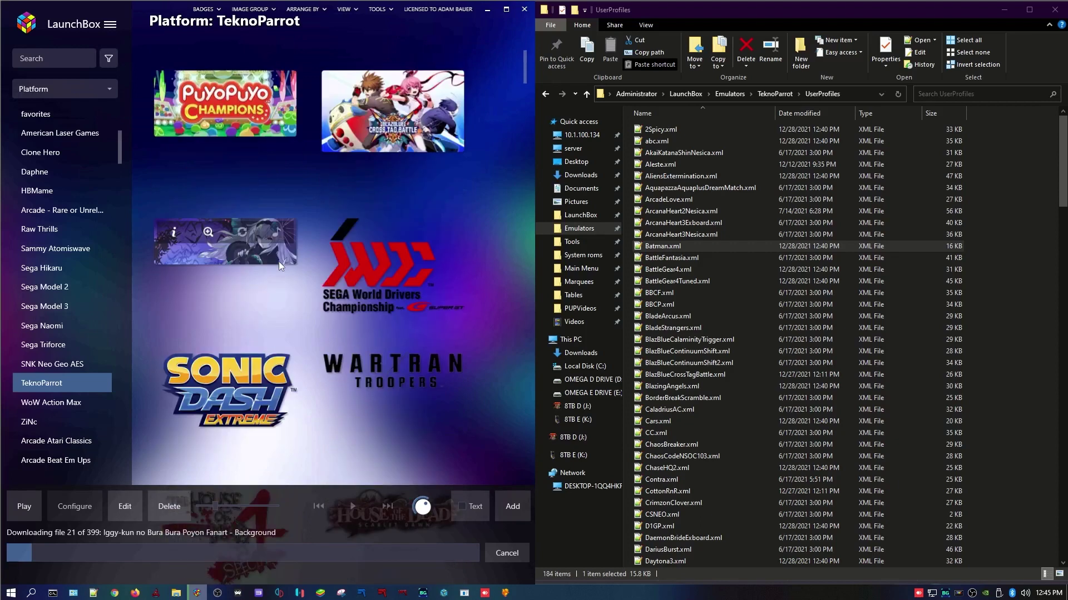
{"action": "scroll", "coordinate": [279, 261], "scroll_direction": "down", "scroll_amount": 5}
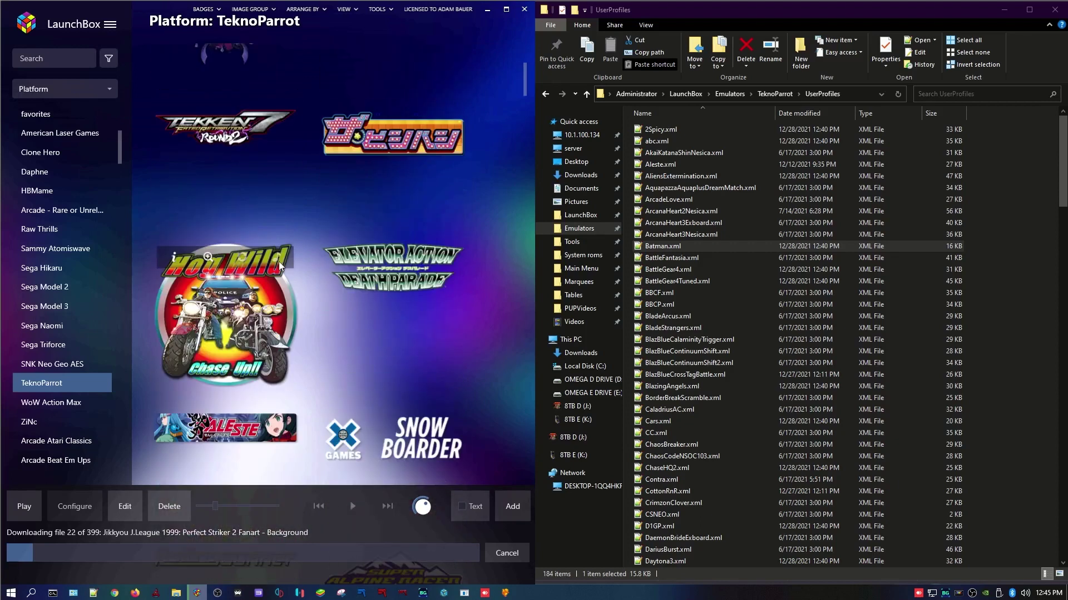
{"action": "scroll", "coordinate": [281, 261], "scroll_direction": "down", "scroll_amount": 5}
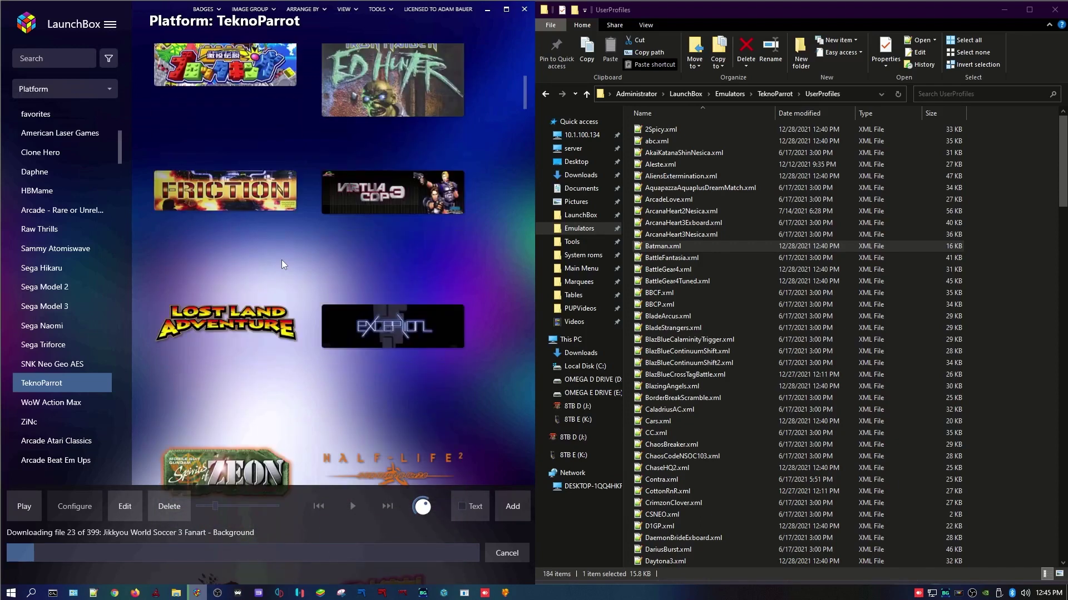
{"action": "type", "text": "batm"}
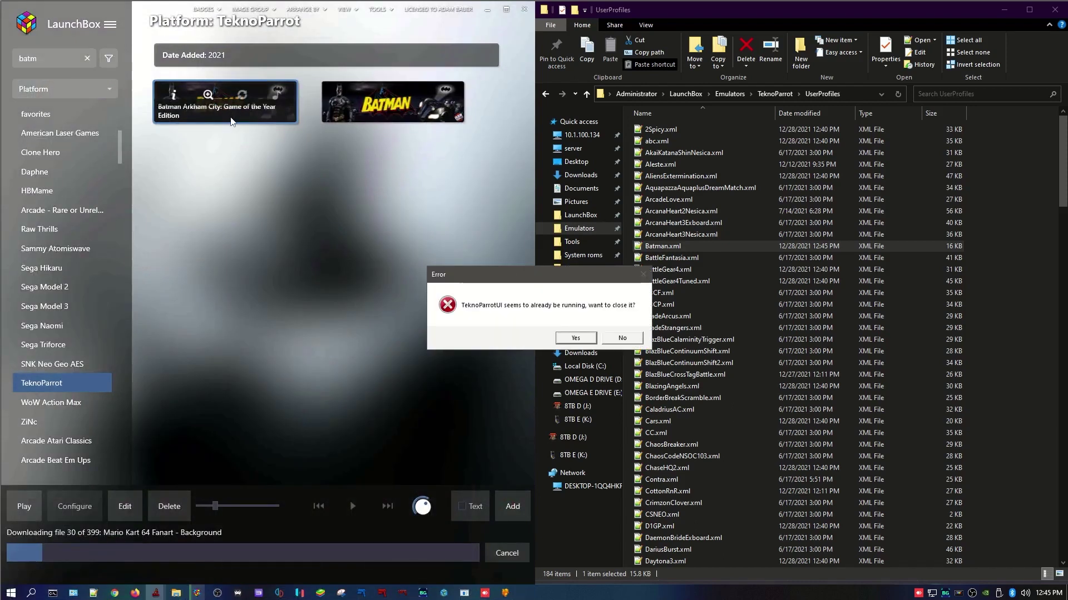
{"action": "left_click", "coordinate": [576, 337]}
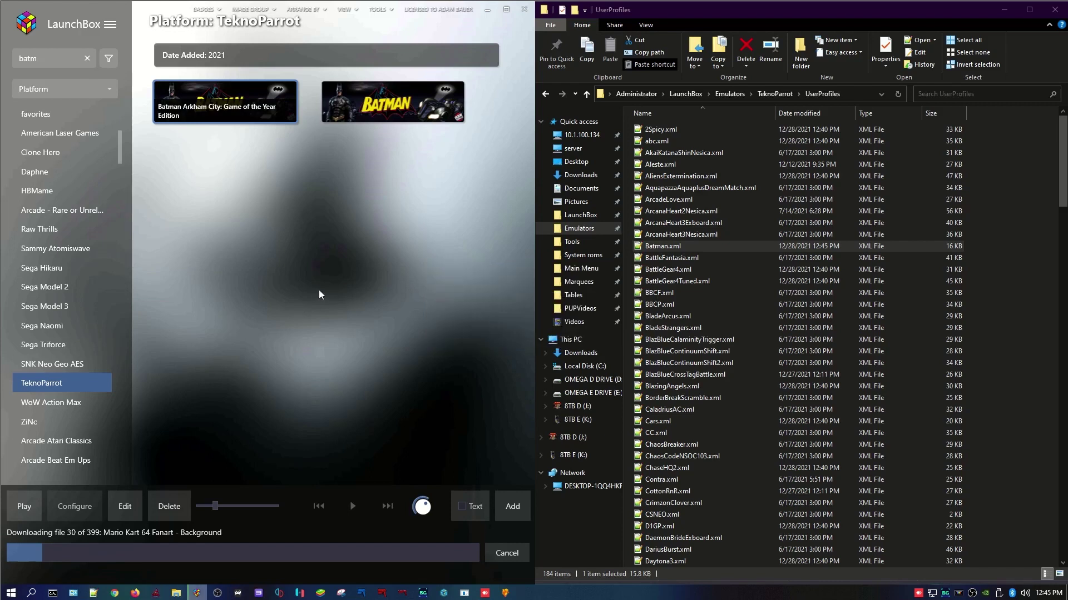